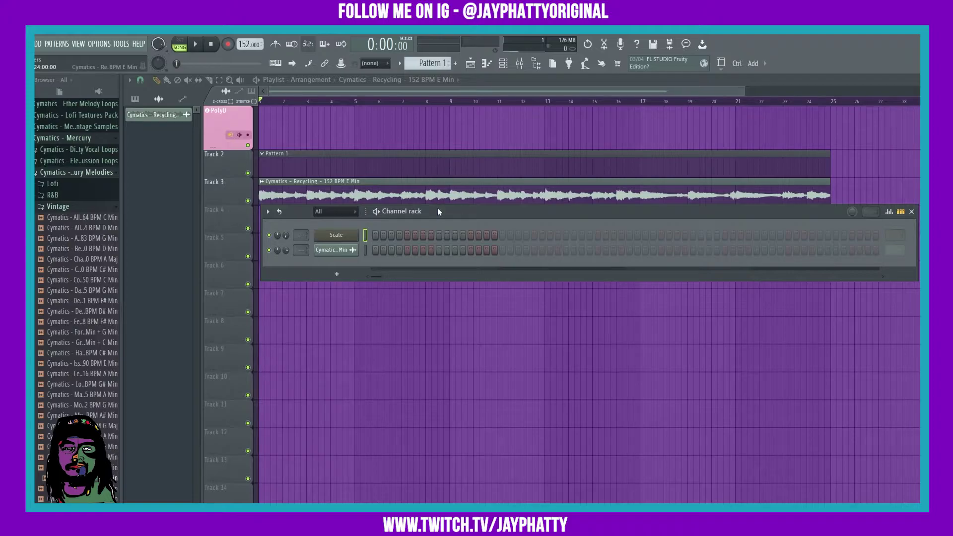
# Step: Nudge the channel rack down, play and stop the song, and select the Cymatics sample channel
pyautogui.moveTo(439, 212)
pyautogui.mouseDown()
pyautogui.moveTo(445, 225)
pyautogui.moveTo(442, 215)
pyautogui.mouseUp()
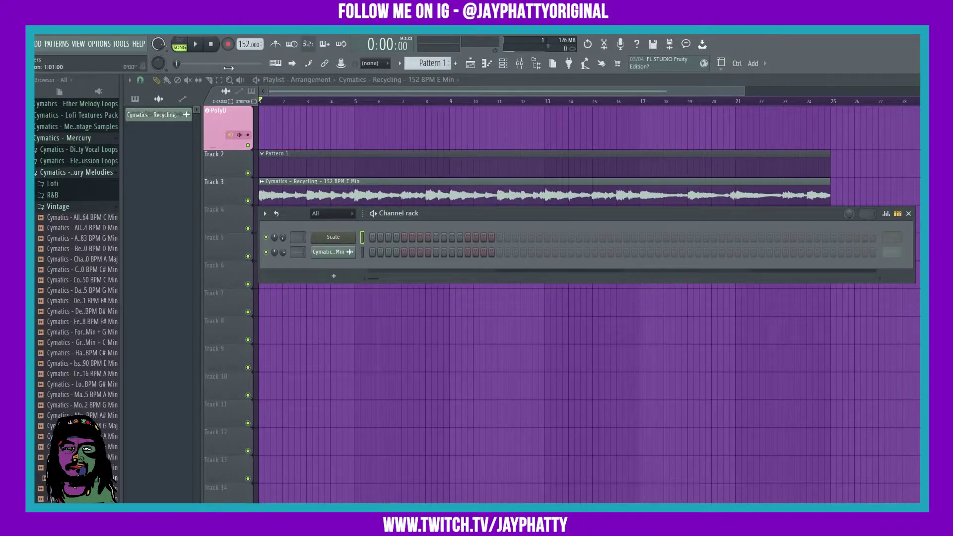
pyautogui.click(196, 44)
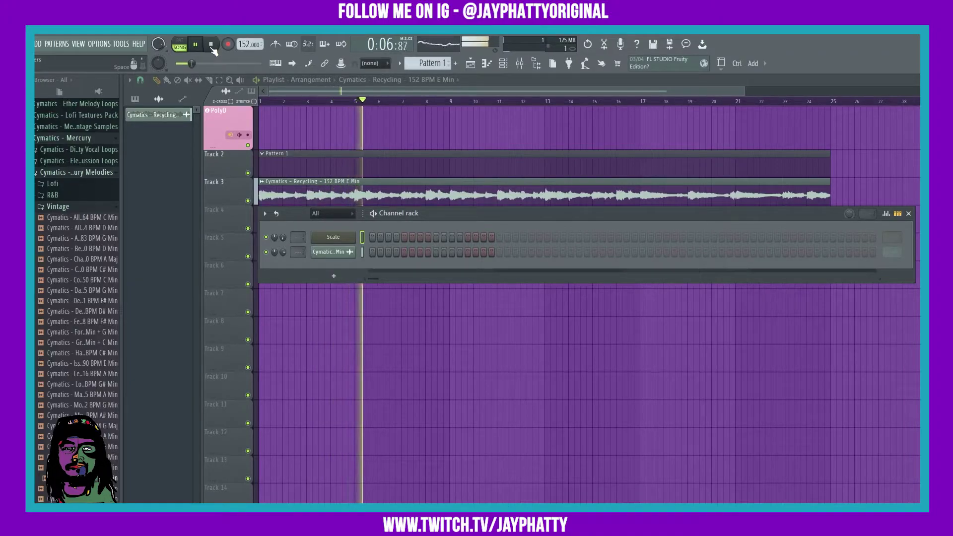
pyautogui.click(212, 48)
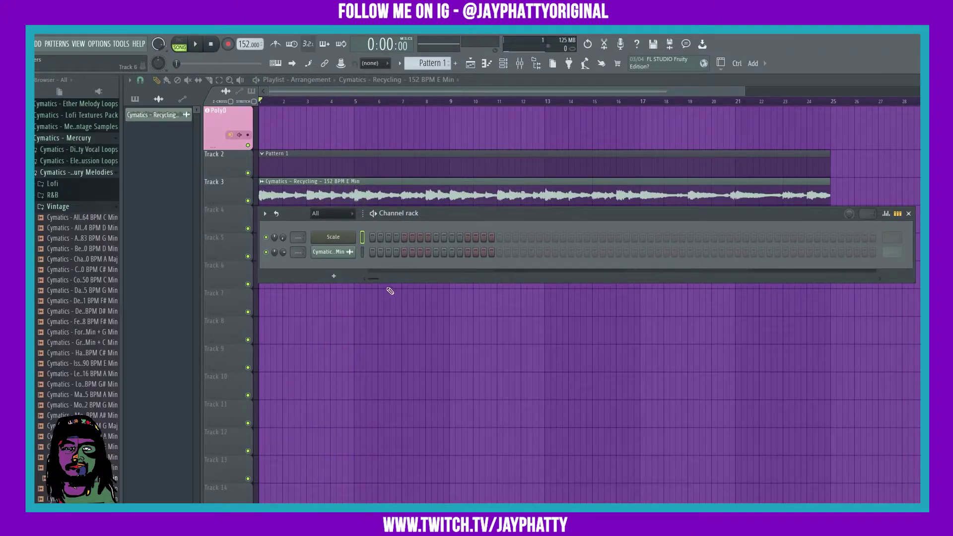
pyautogui.click(362, 255)
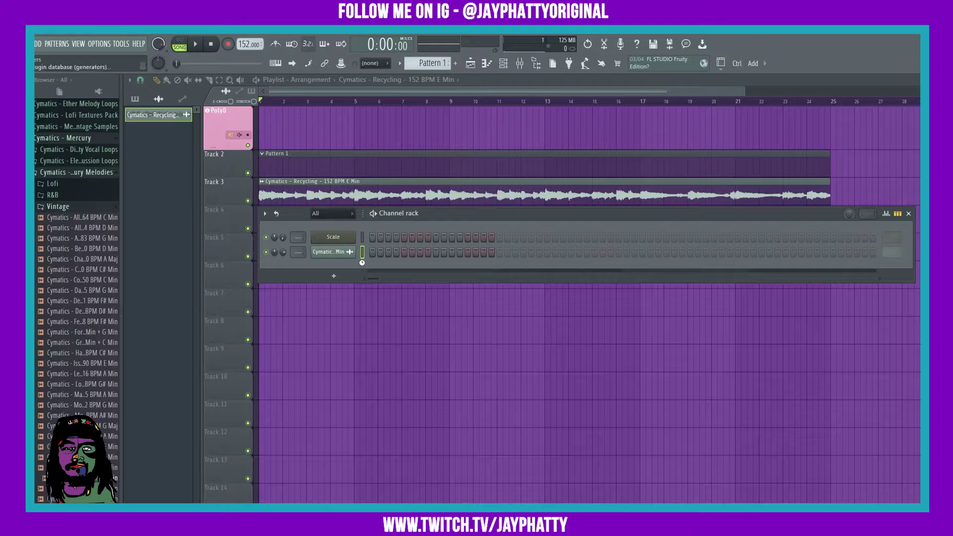
# Step: Search the Plugin Picker for 'fruity gr' and add Fruity Granulizer as a new channel
pyautogui.press('F8')
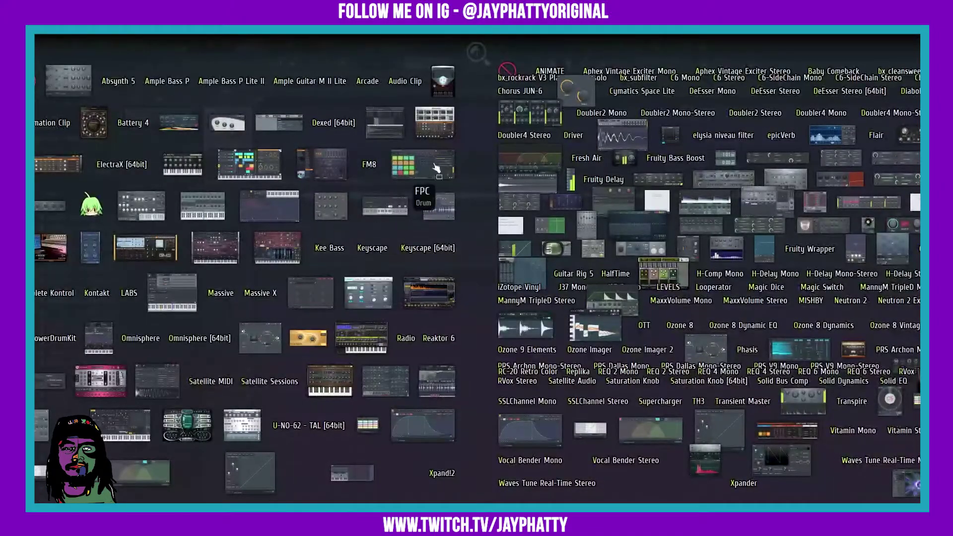
pyautogui.write('fr')
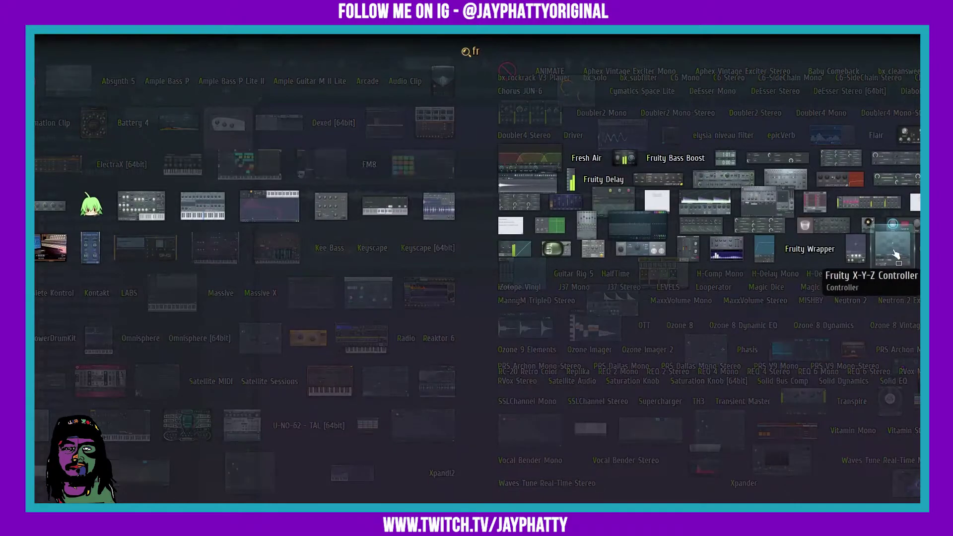
pyautogui.write('uity gr')
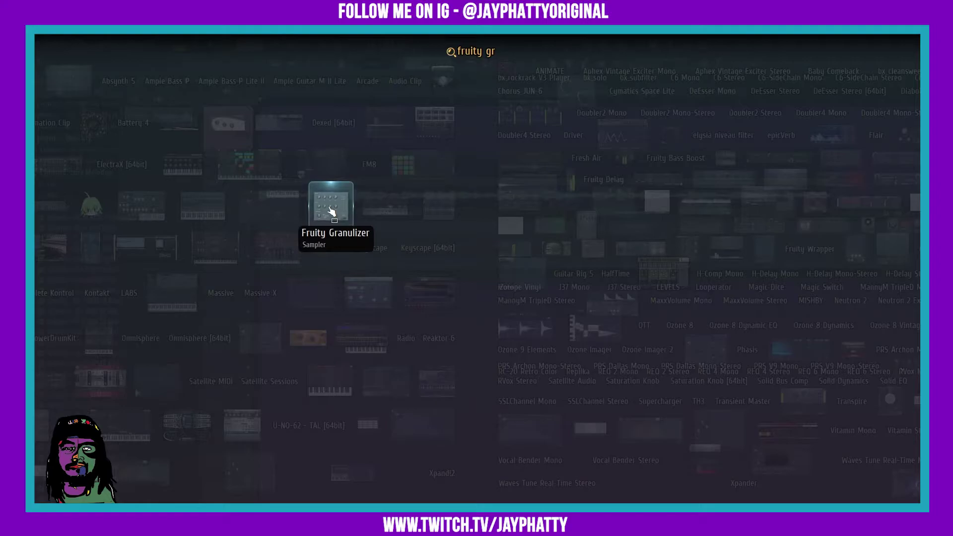
pyautogui.moveTo(332, 212); pyautogui.dragTo(323, 268)
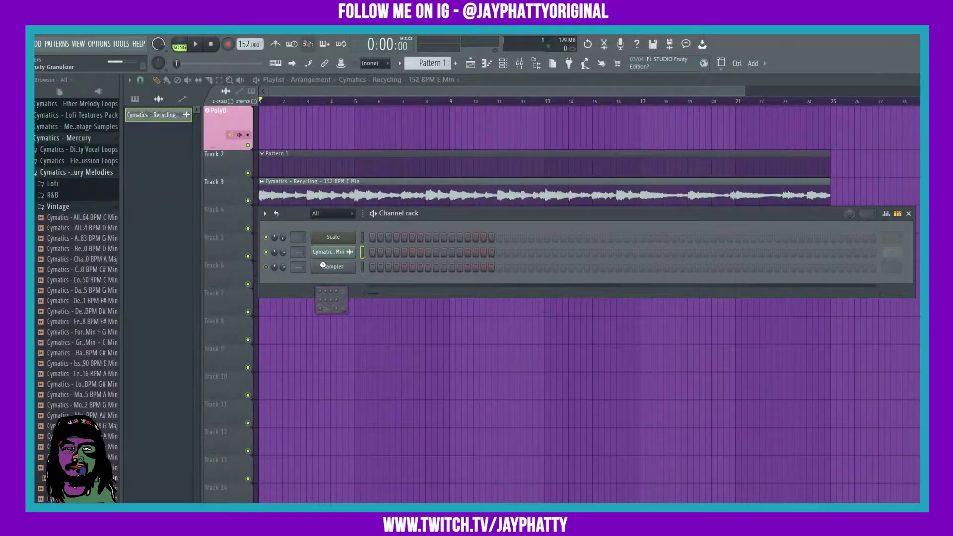
# Step: Drag the Cymatics sample's waveform from its settings onto the Granulizer channel
pyautogui.moveTo(282, 152); pyautogui.dragTo(552, 206)
pyautogui.click(610, 207)
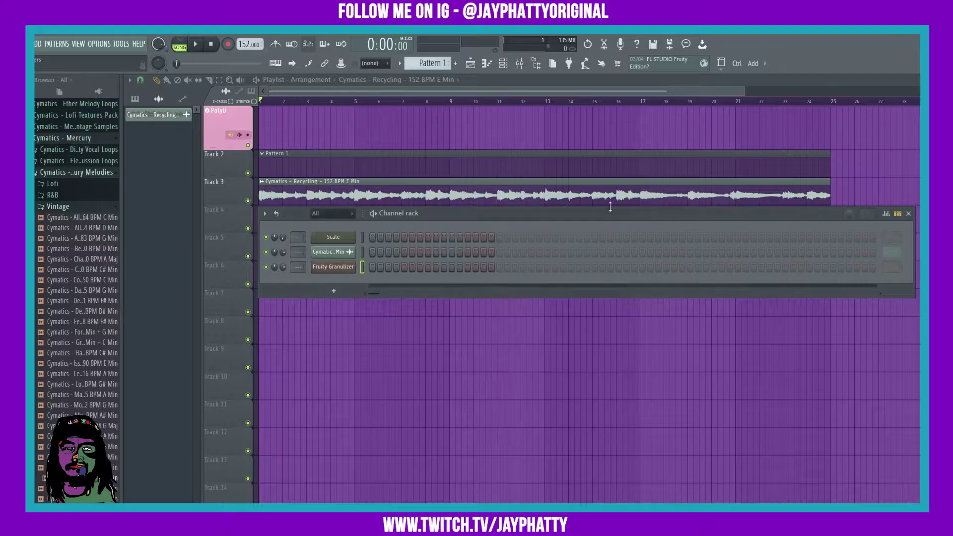
pyautogui.click(339, 256)
pyautogui.moveTo(265, 181); pyautogui.dragTo(671, 171)
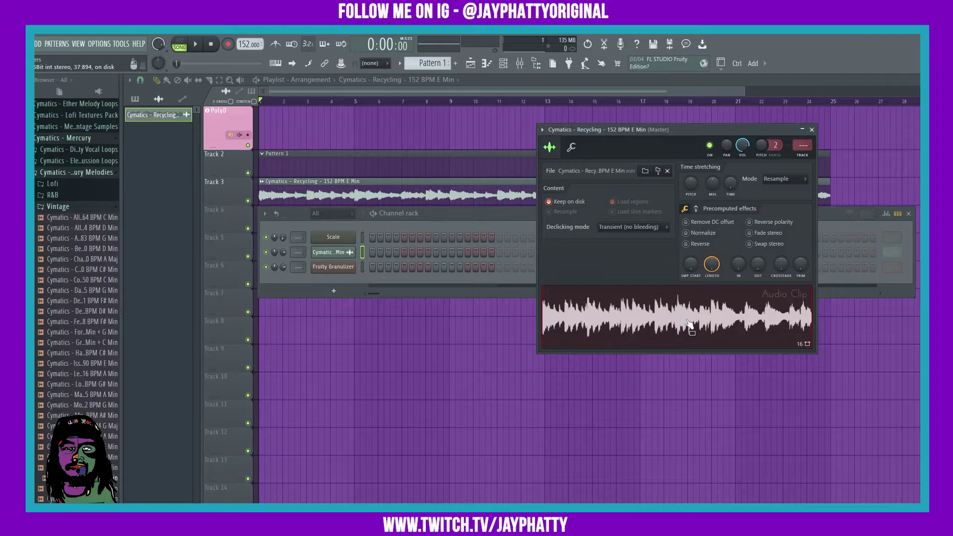
pyautogui.moveTo(690, 325); pyautogui.dragTo(327, 268)
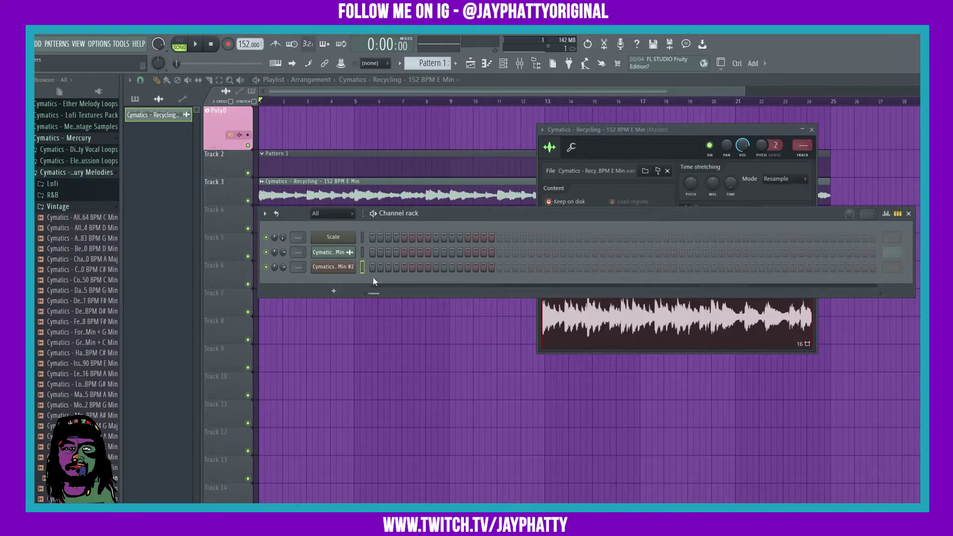
# Step: Close the sample settings, make Pattern 2 current, and hide the channel rack
pyautogui.click(812, 130)
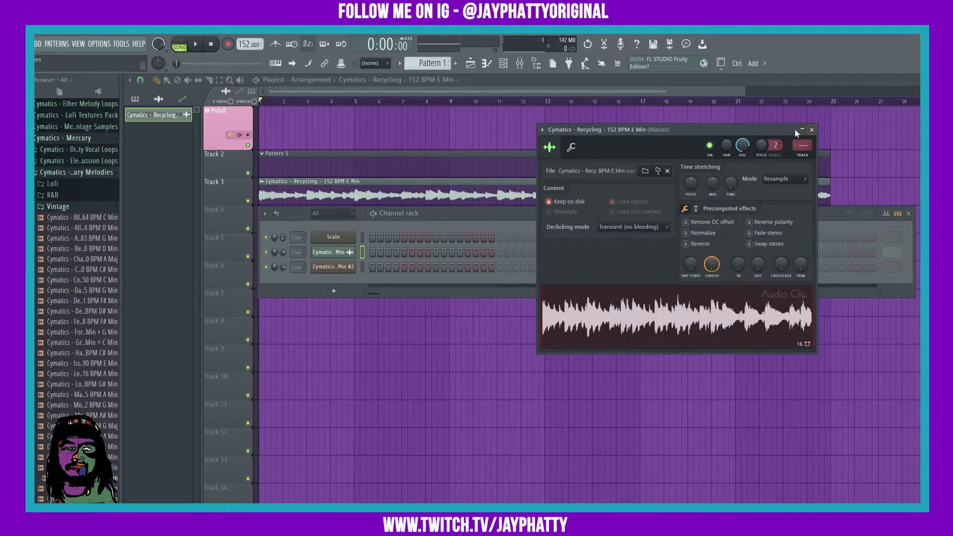
pyautogui.click(812, 130)
pyautogui.rightClick(610, 180)
pyautogui.press('F6')
# Step: Bring back Pattern 1 in the channel rack and play its three channels
pyautogui.scroll(1, 426, 62)
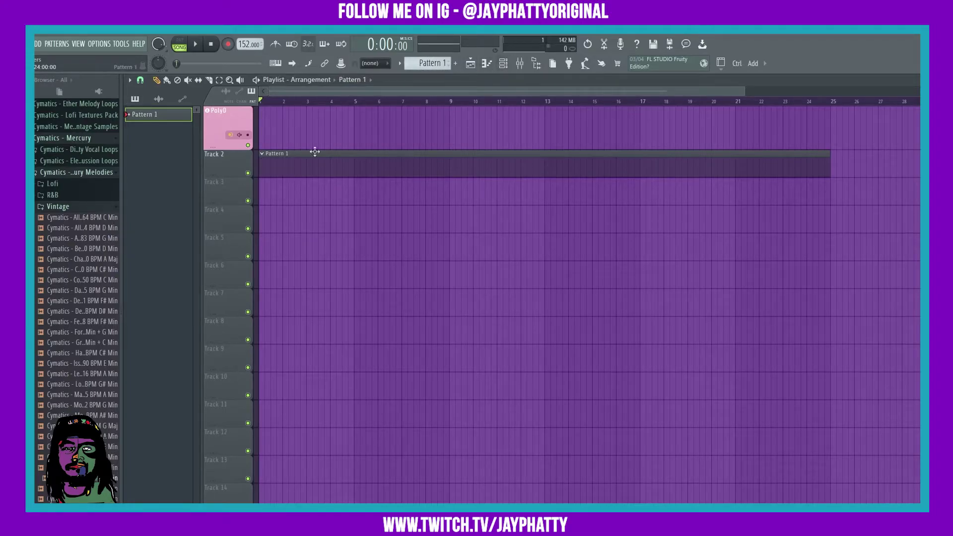
pyautogui.click(505, 65)
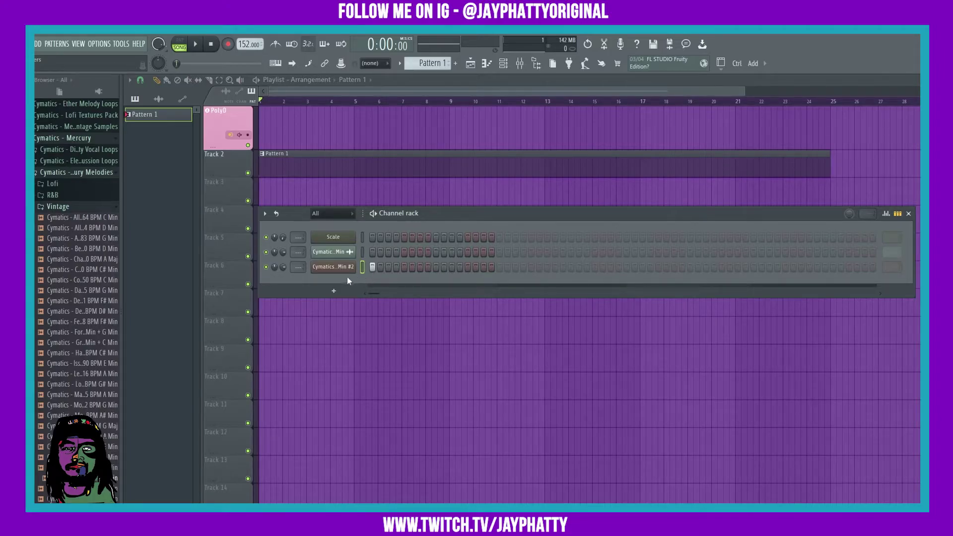
pyautogui.press('space')
pyautogui.press('space')
# Step: Open the Cymatics..Min #2 Granulizer window, view its miscellaneous settings, preview it, and return to its controls
pyautogui.click(333, 267)
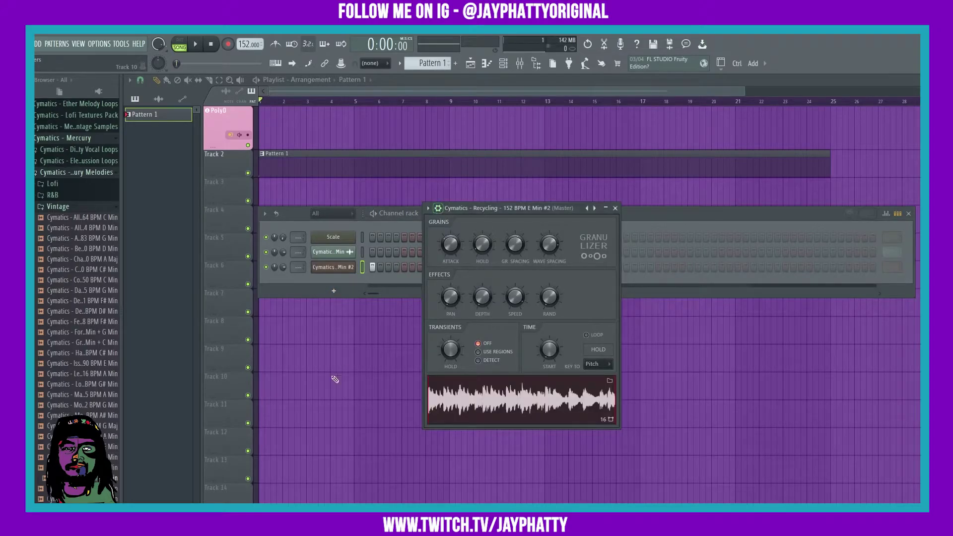
pyautogui.click(330, 268)
pyautogui.click(329, 269)
pyautogui.click(438, 208)
pyautogui.click(502, 226)
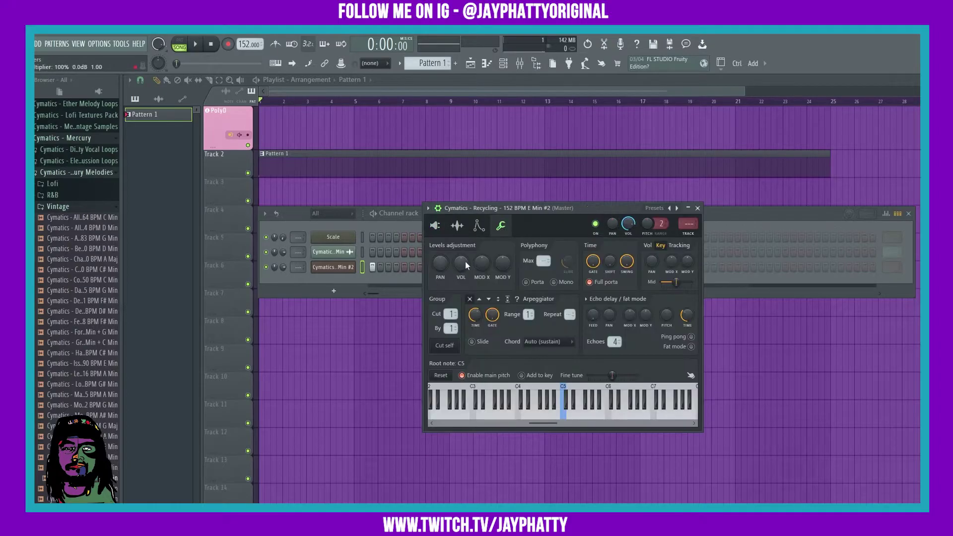
pyautogui.press('space')
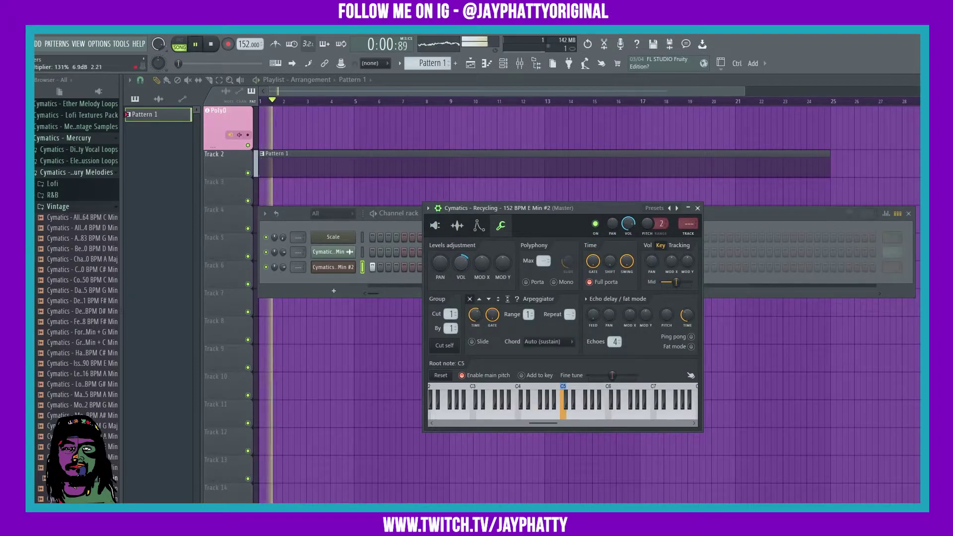
pyautogui.press('space')
pyautogui.click(437, 227)
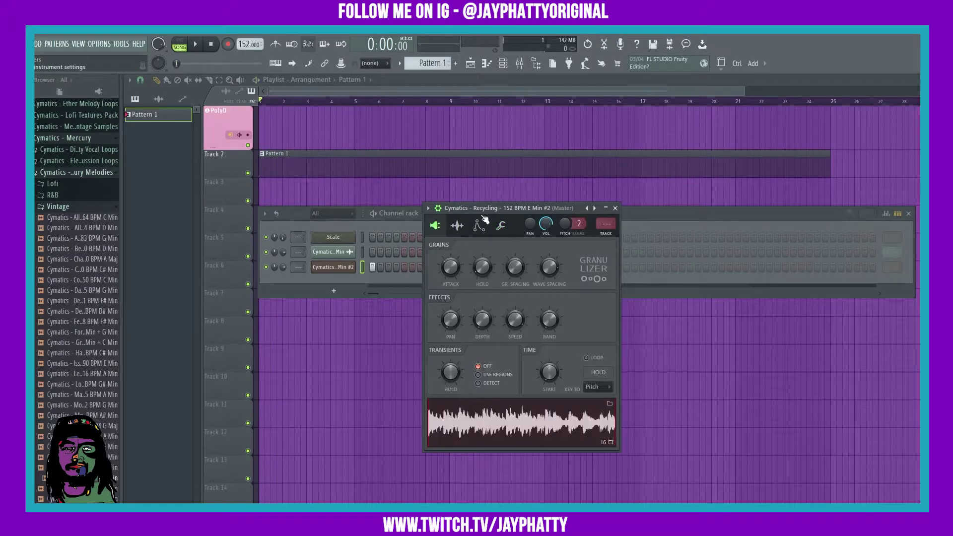
# Step: Set Granulizer transients to Detect, play the sample, and toggle Hold on then off
pyautogui.moveTo(470, 205); pyautogui.dragTo(418, 149)
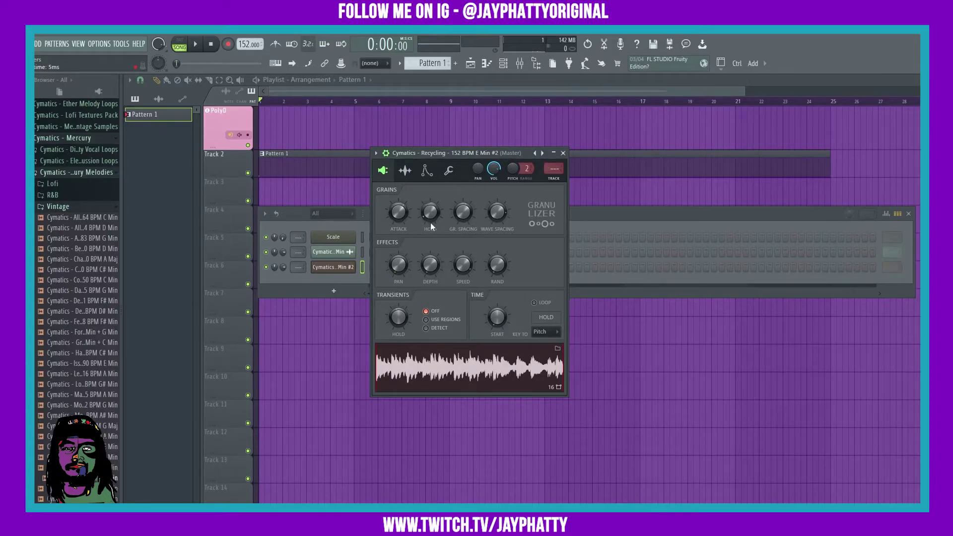
pyautogui.click(427, 328)
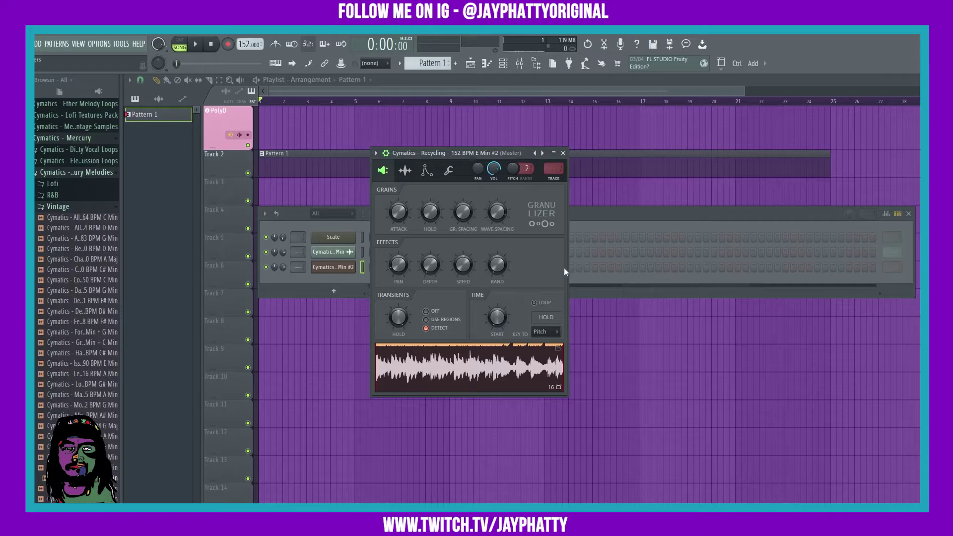
pyautogui.press('space')
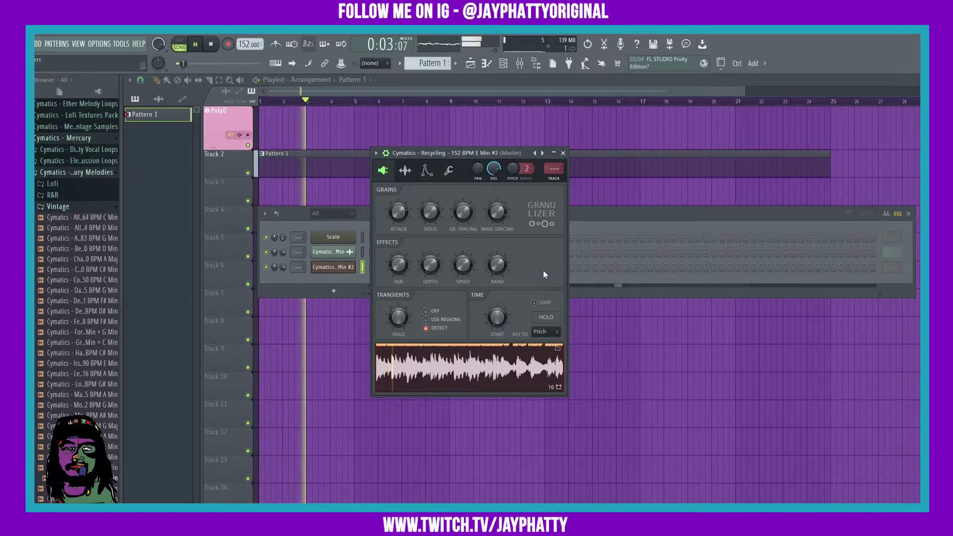
pyautogui.click(549, 318)
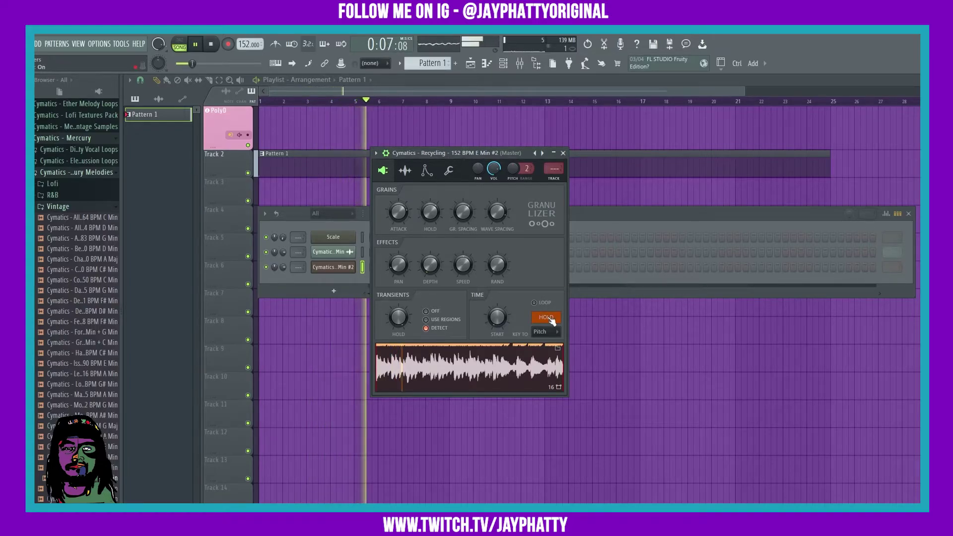
pyautogui.click(549, 318)
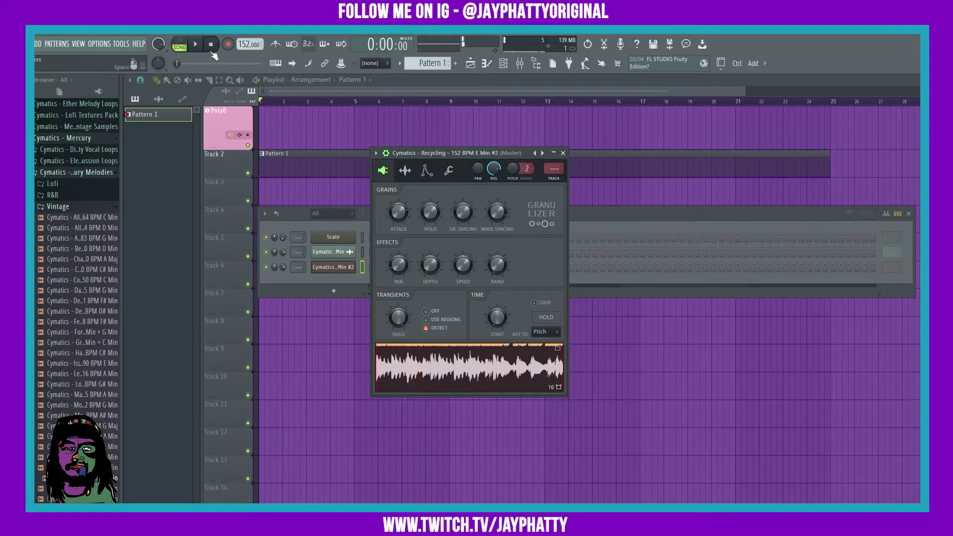
pyautogui.press('space')
pyautogui.press('space')
pyautogui.click(547, 317)
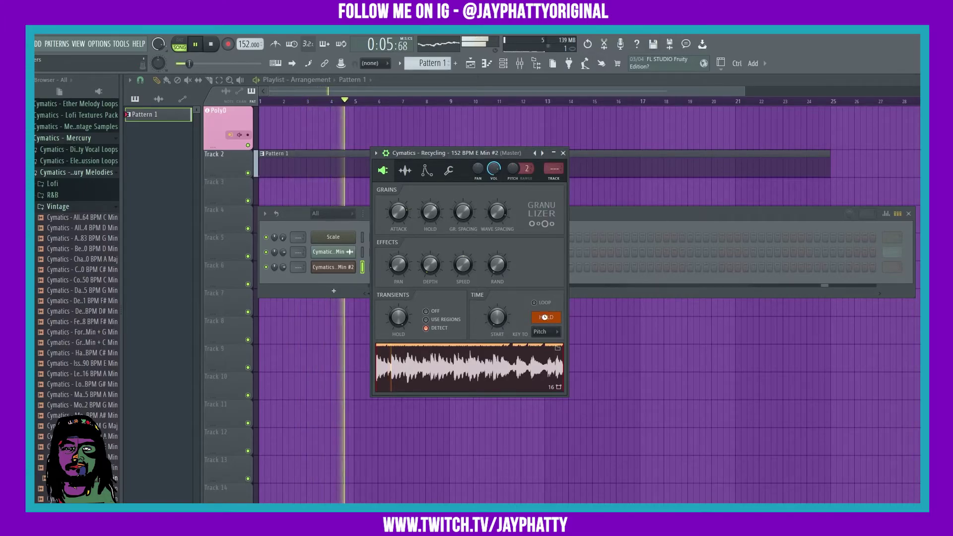
pyautogui.click(546, 318)
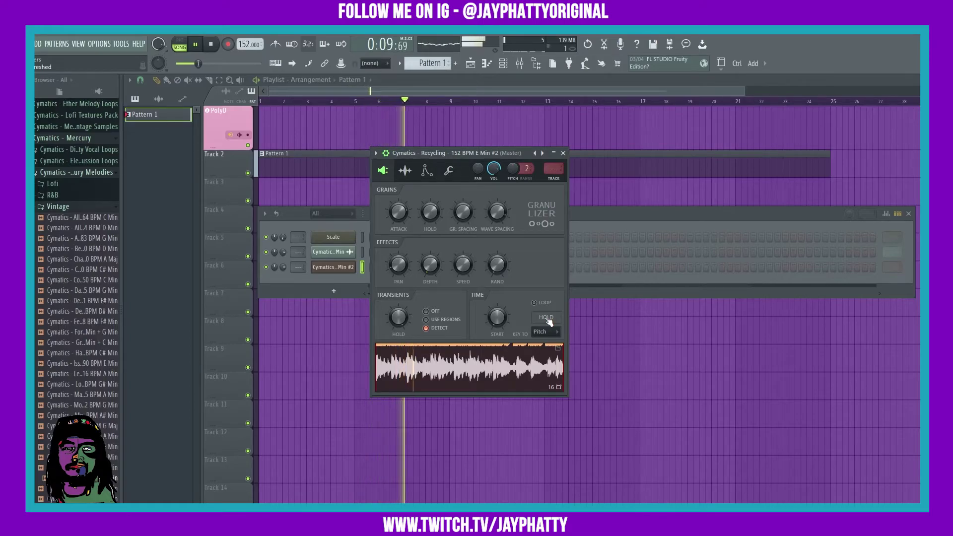
pyautogui.click(547, 317)
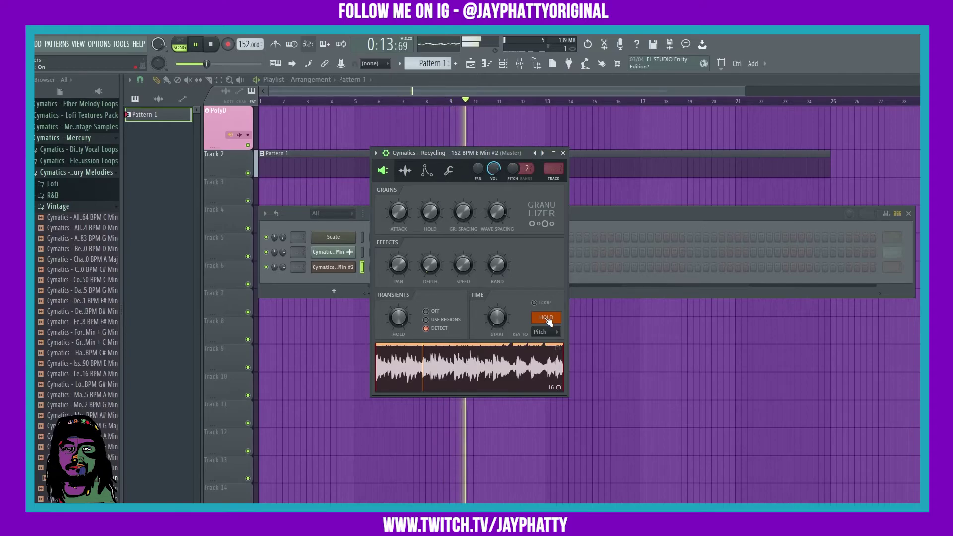
pyautogui.click(546, 317)
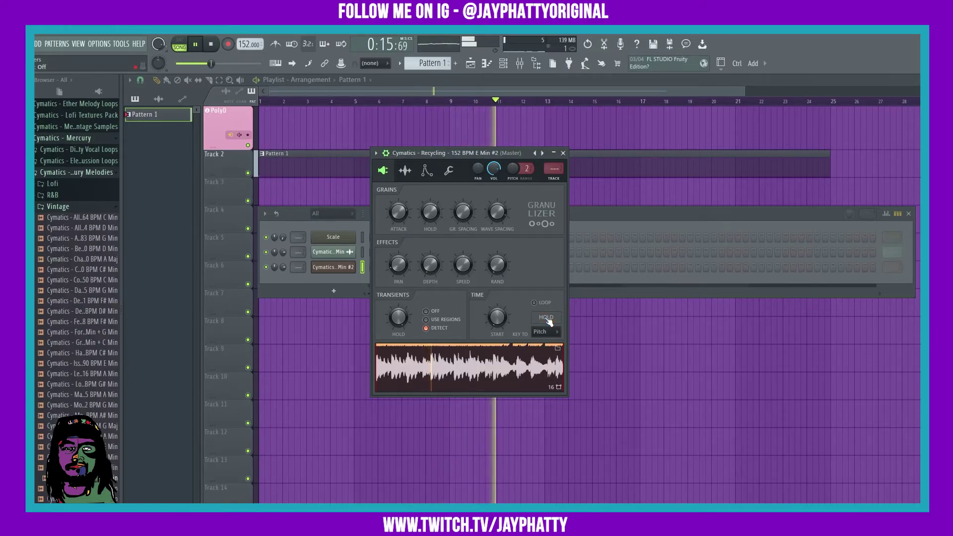